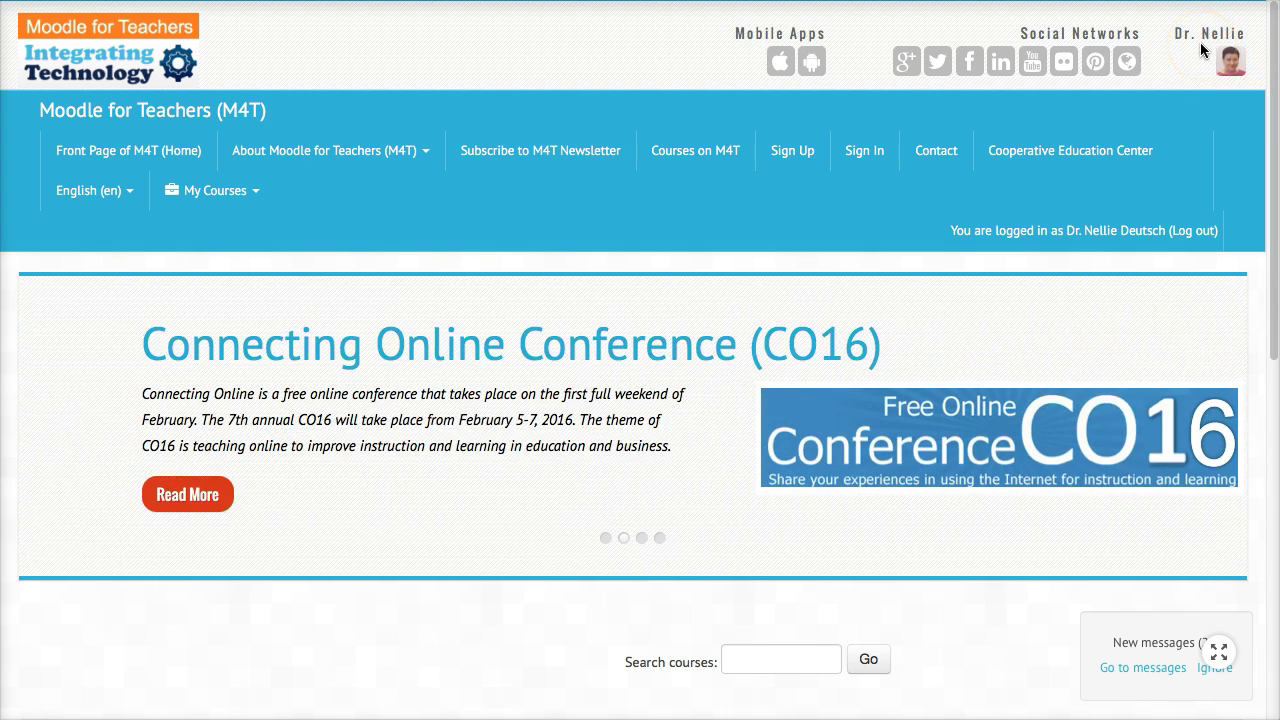
Open your own user profile page and review its description and user details
left_click(1227, 64)
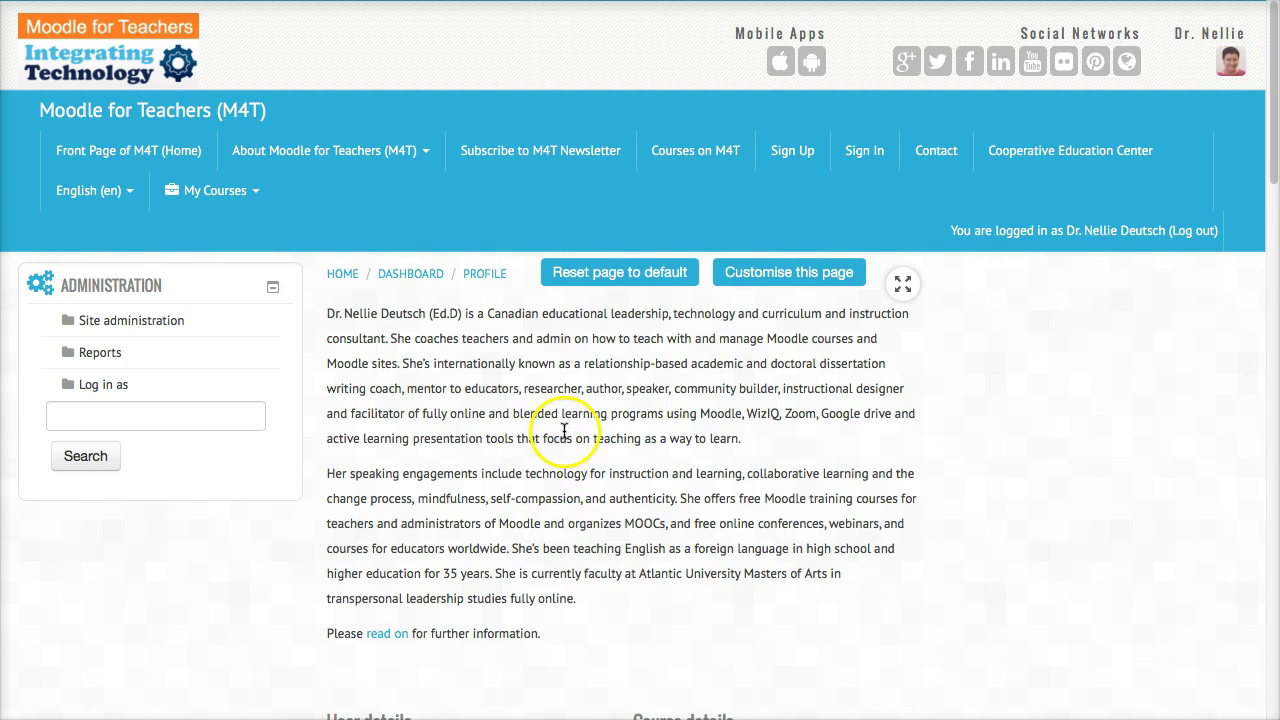
scroll(565, 430, "down", 1)
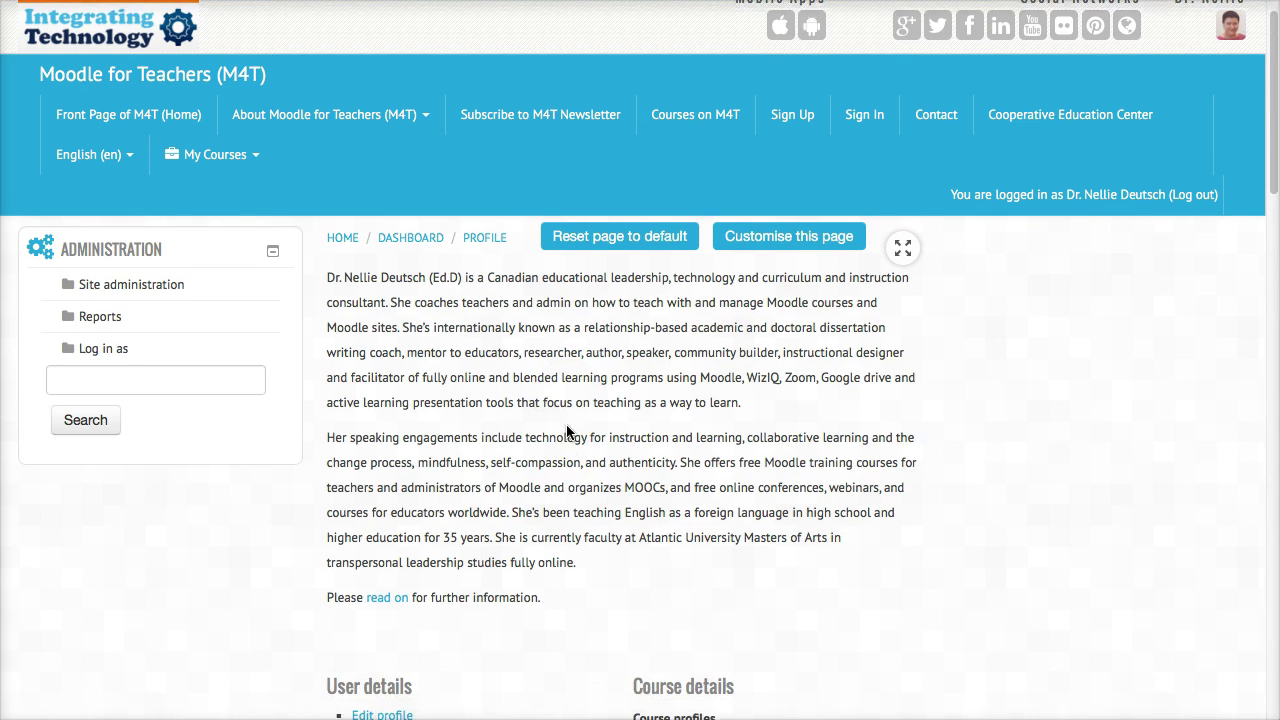
scroll(567, 430, "down", 5)
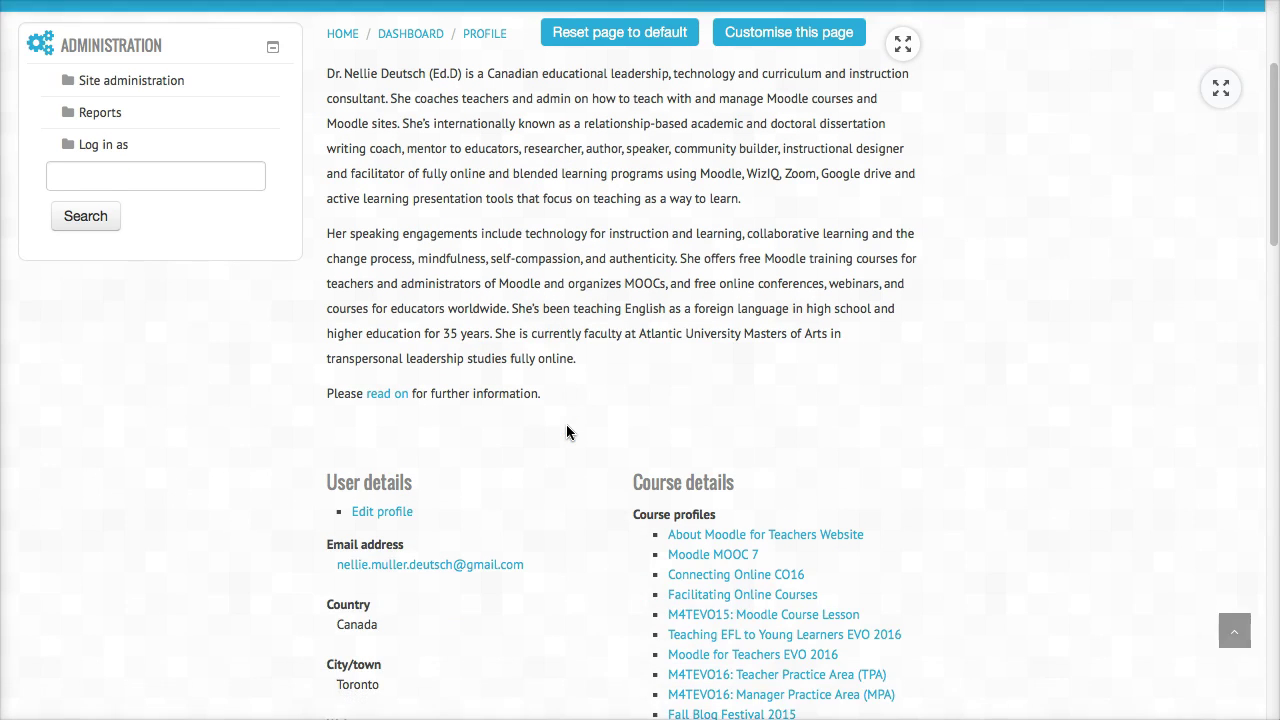
scroll(566, 432, "down", 2)
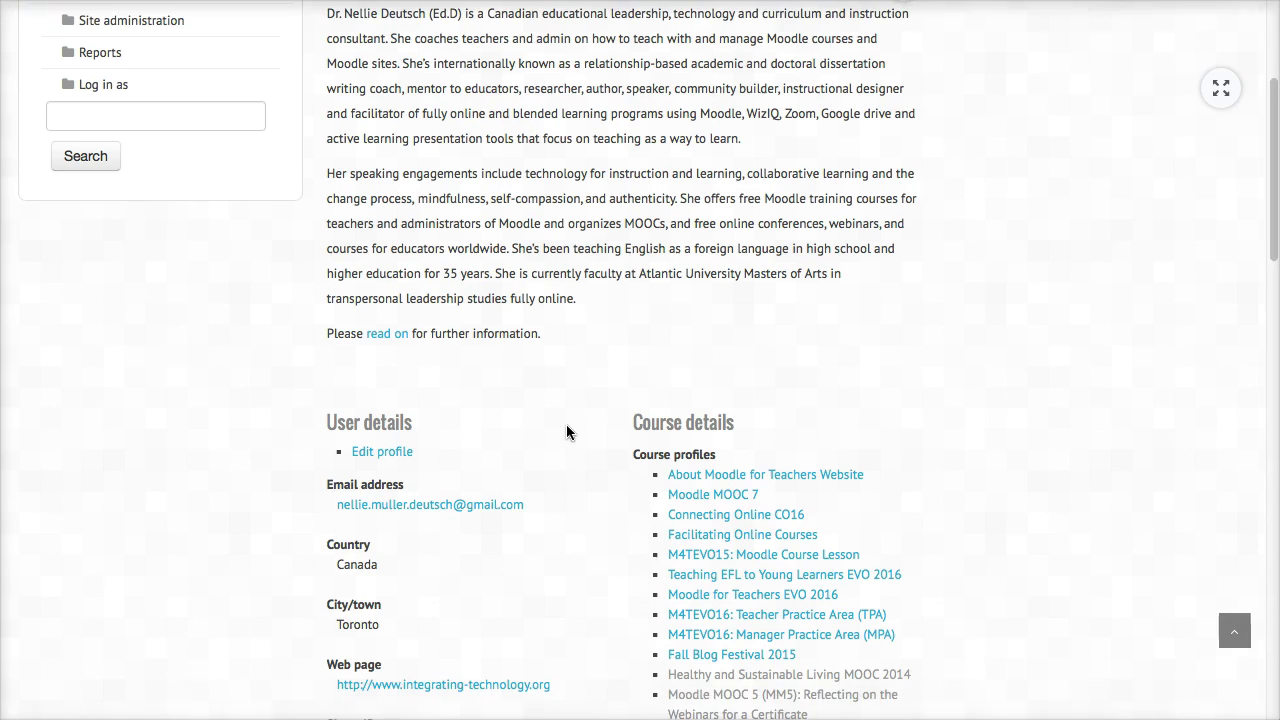
scroll(566, 432, "up", 4)
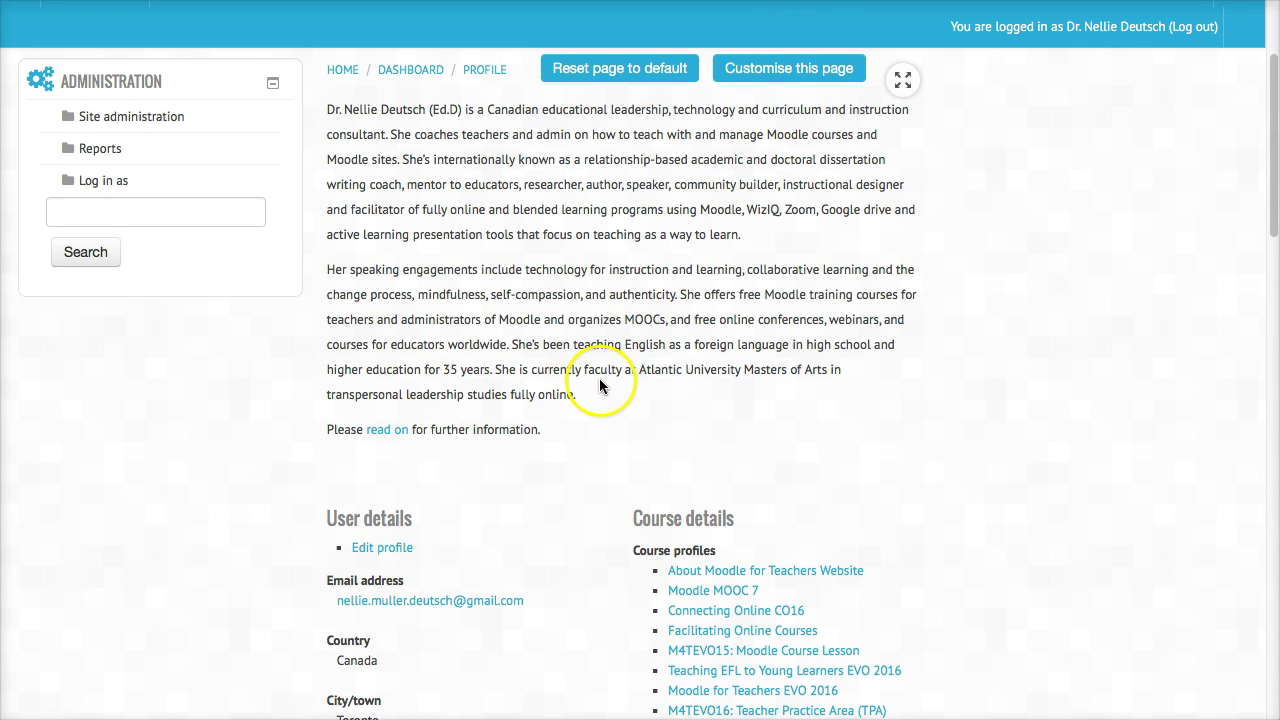
scroll(593, 398, "down", 3)
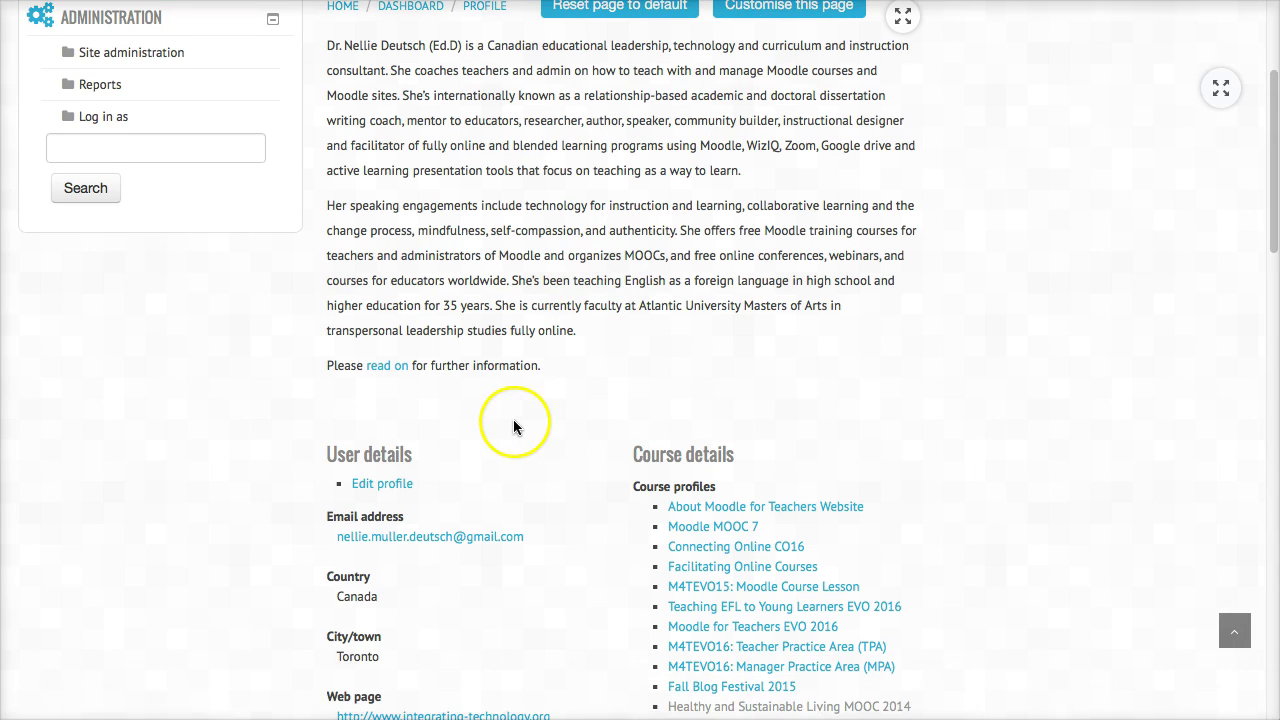
scroll(448, 430, "down", 4)
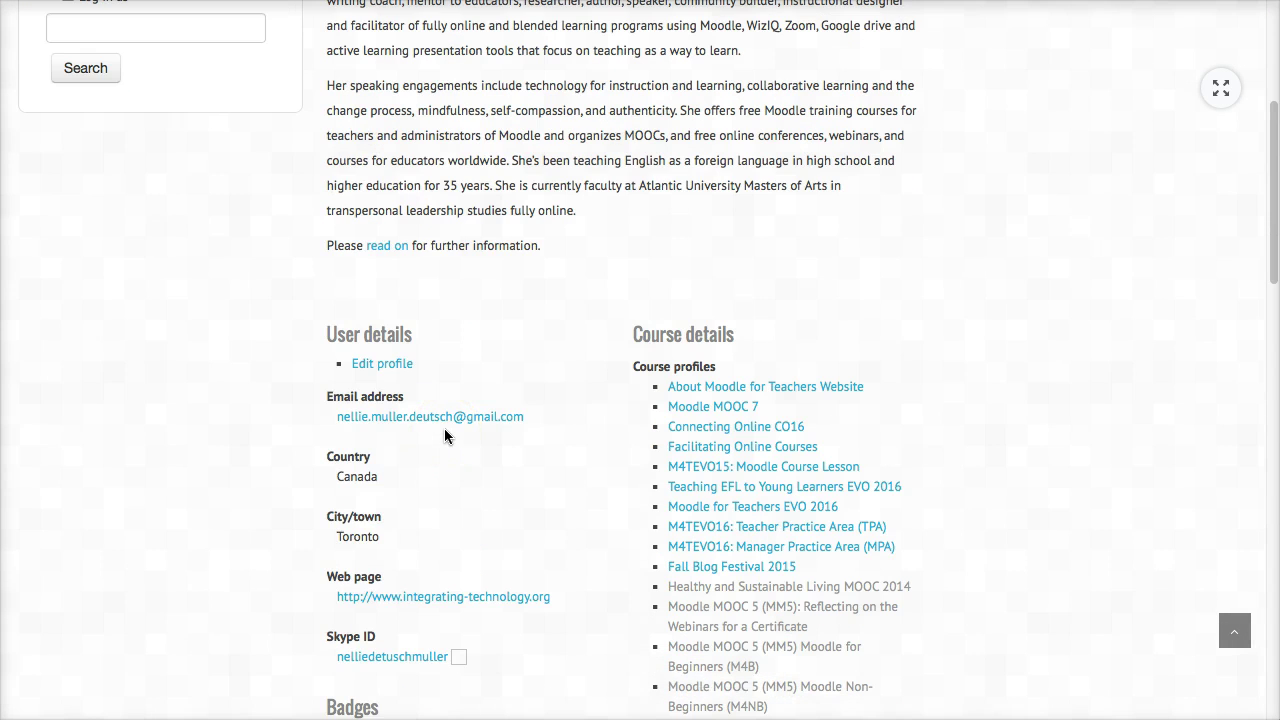
scroll(395, 396, "down", 1)
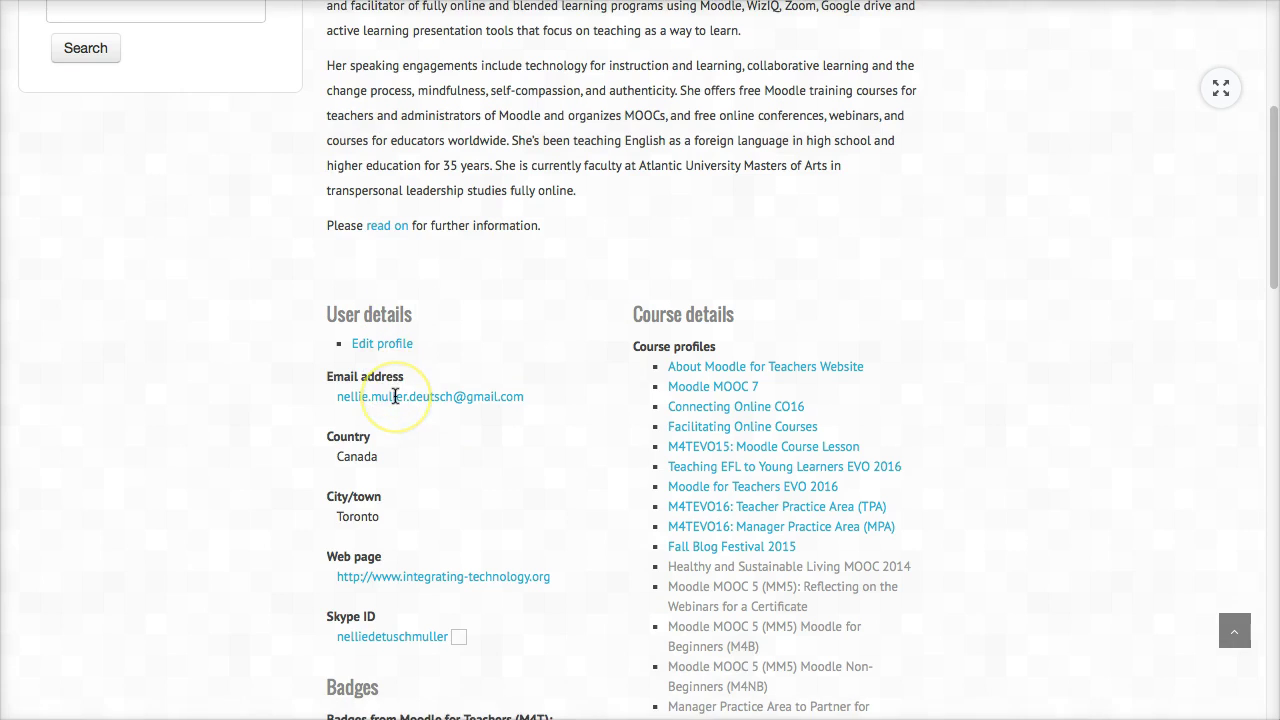
scroll(395, 396, "down", 5)
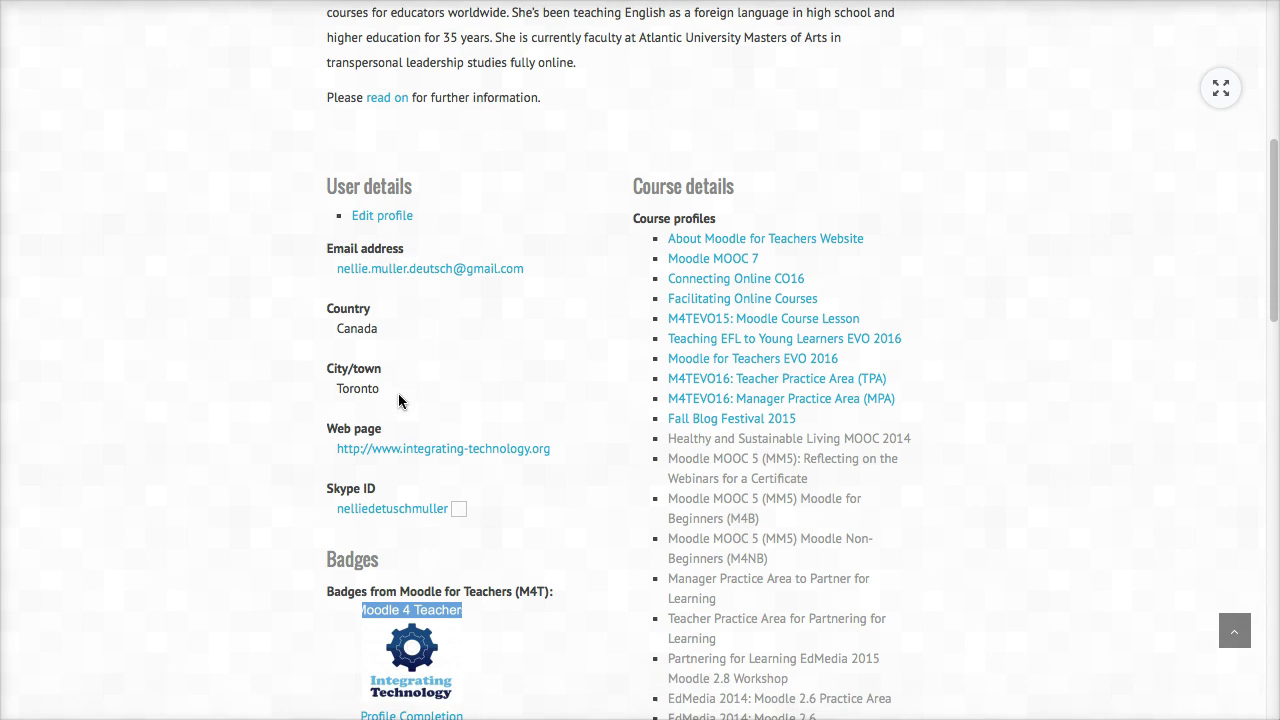
scroll(398, 400, "down", 6)
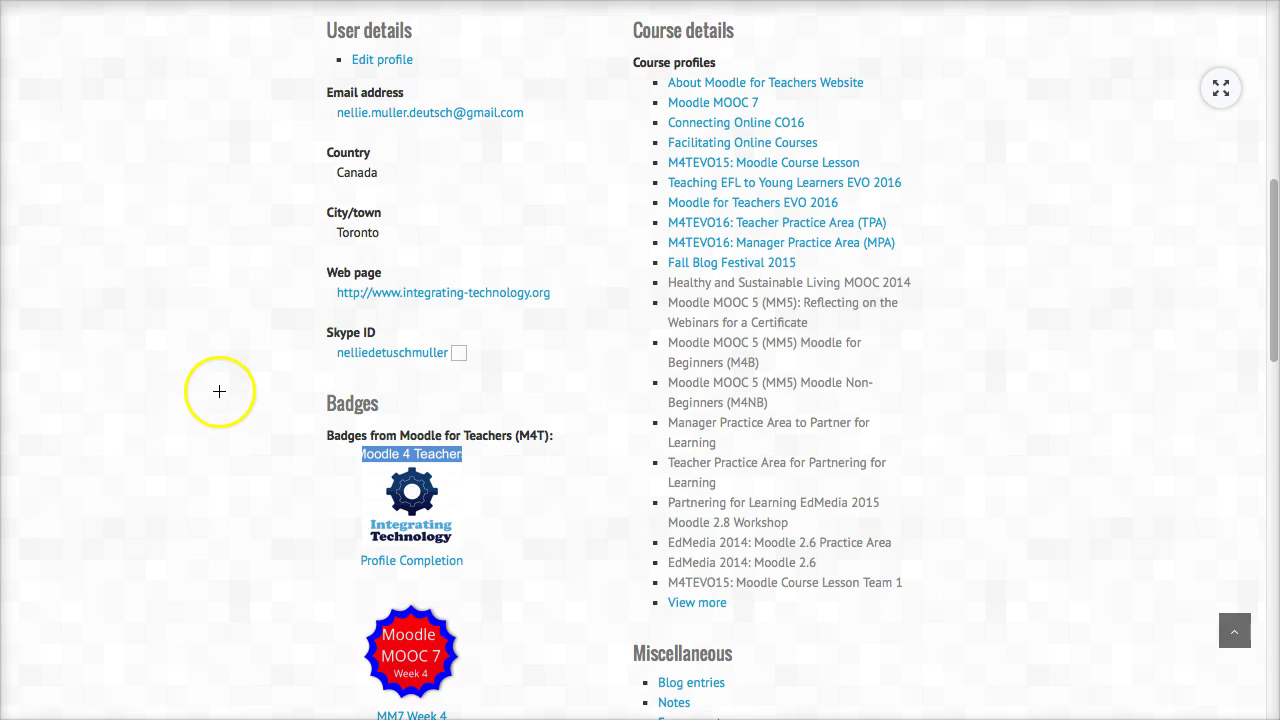
Examine the profile's badges from Moodle for Teachers (M4T), along with its course profiles, reports and login activity
left_click_drag(196, 390, 299, 403)
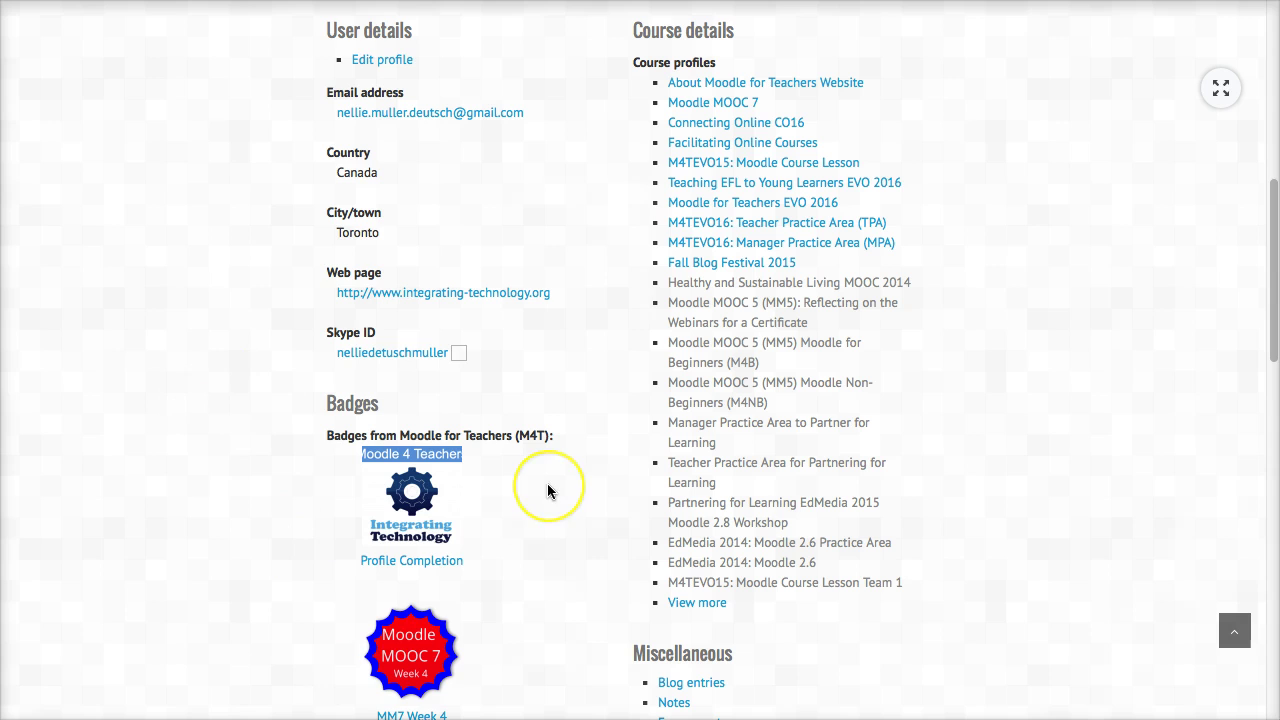
scroll(549, 491, "down", 3)
scroll(547, 490, "down", 3)
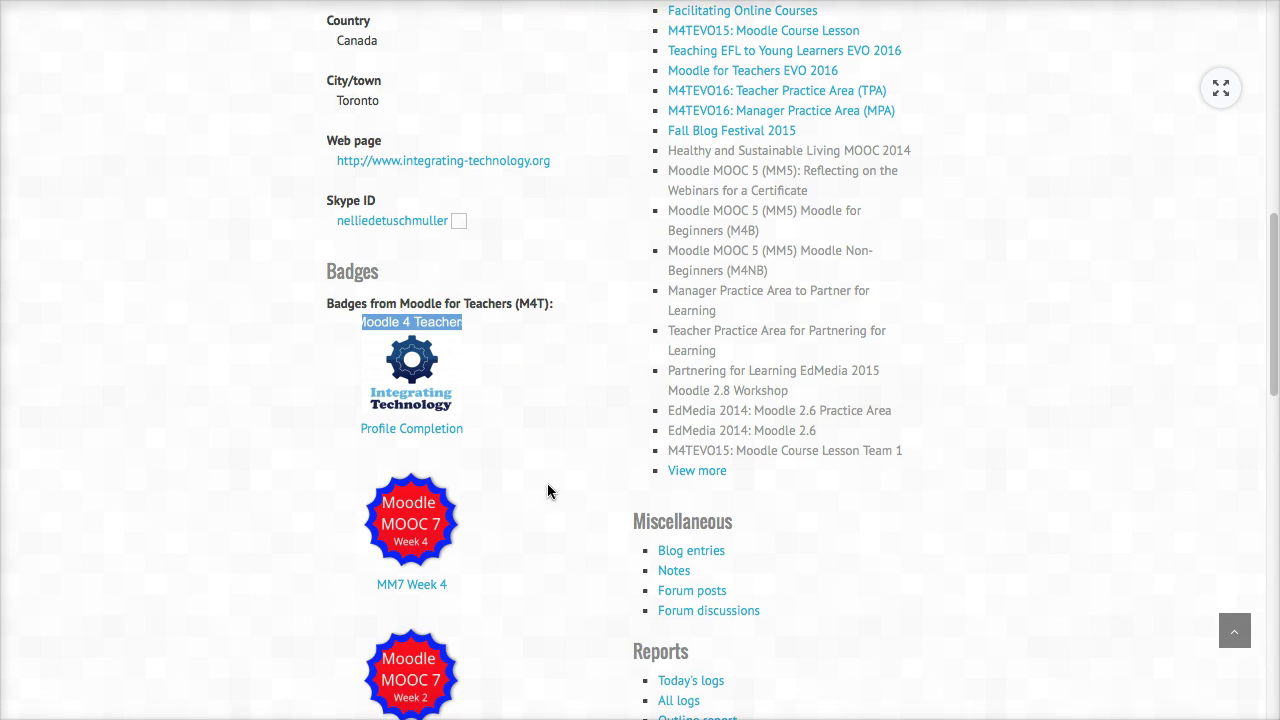
scroll(548, 489, "down", 3)
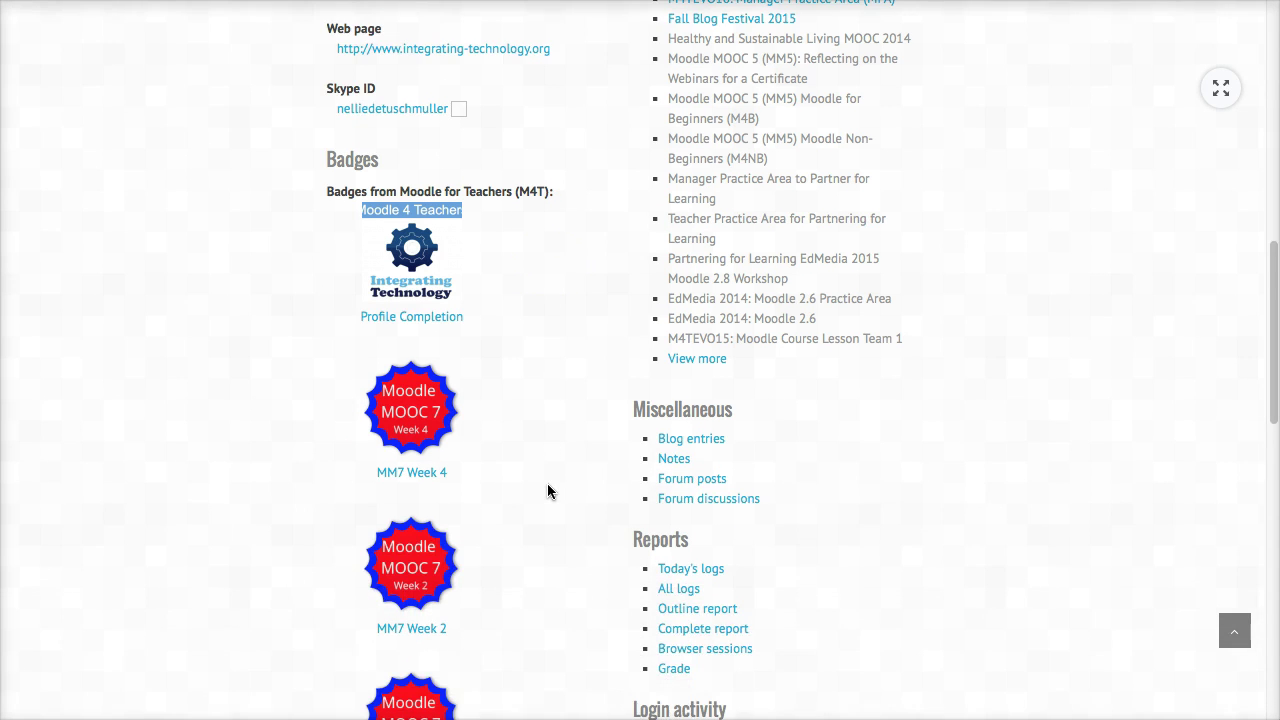
scroll(548, 491, "down", 5)
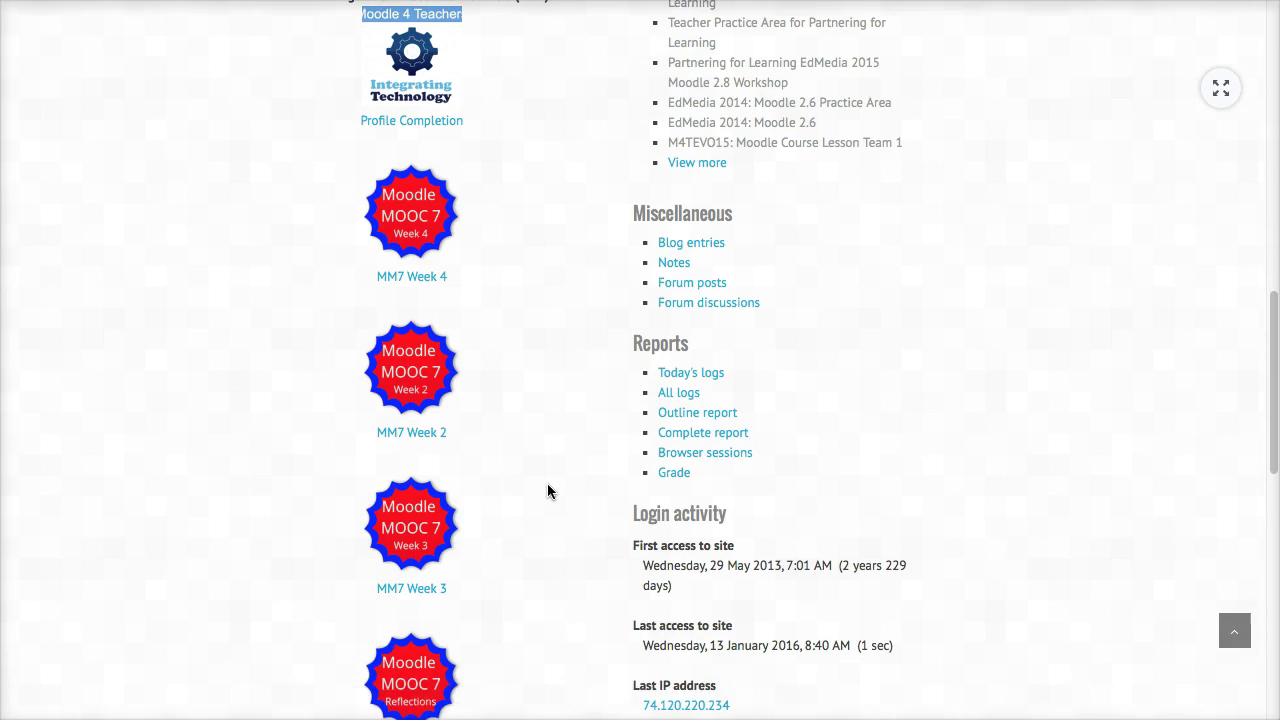
scroll(547, 490, "down", 3)
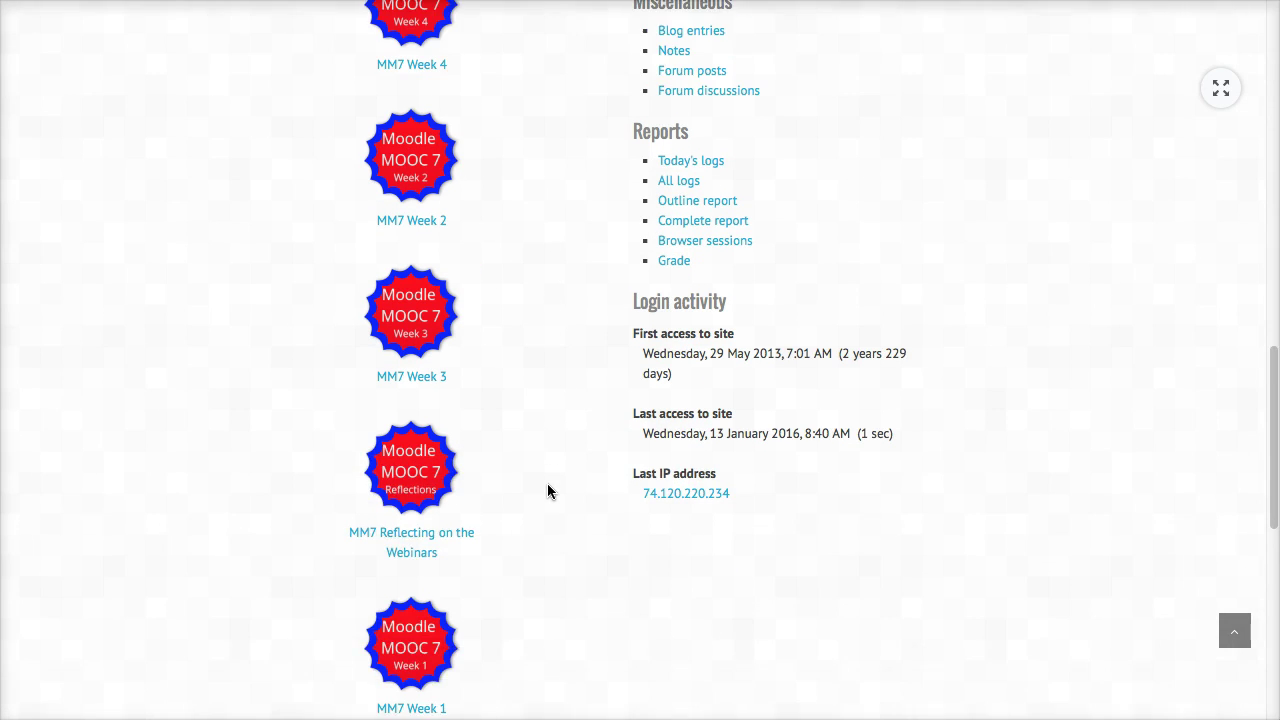
scroll(547, 490, "down", 4)
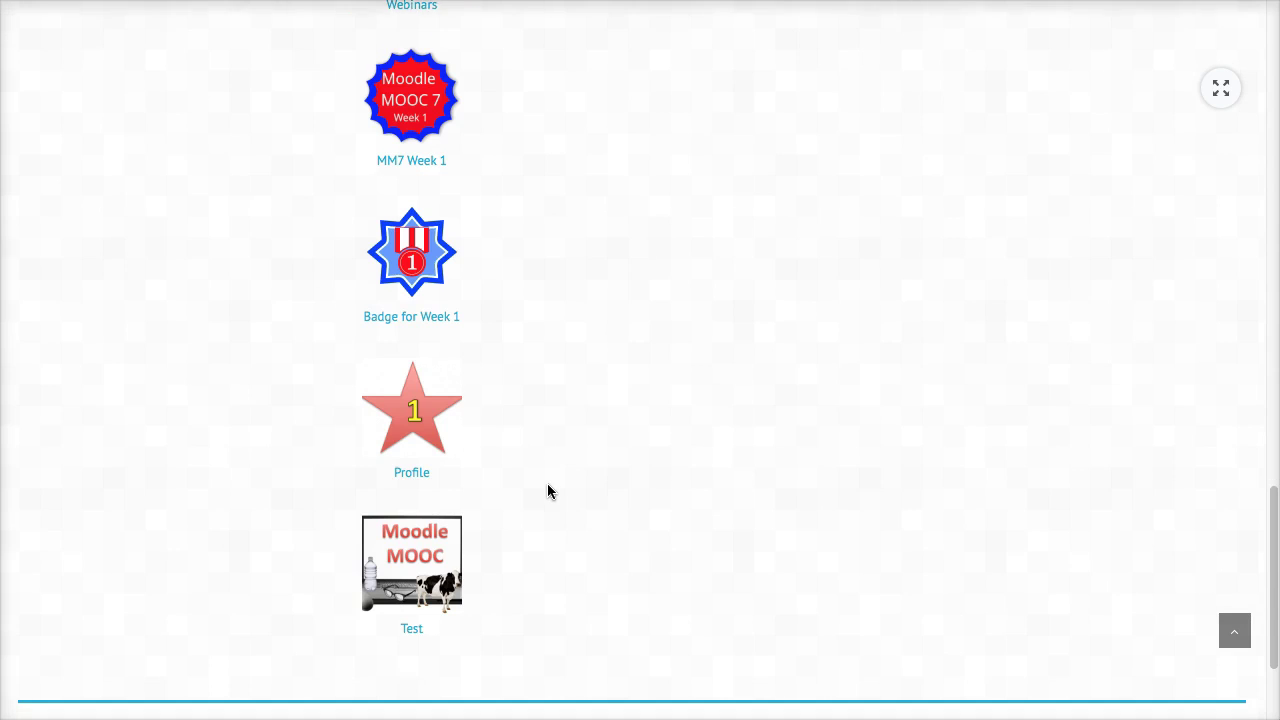
scroll(547, 490, "up", 8)
scroll(550, 489, "up", 14)
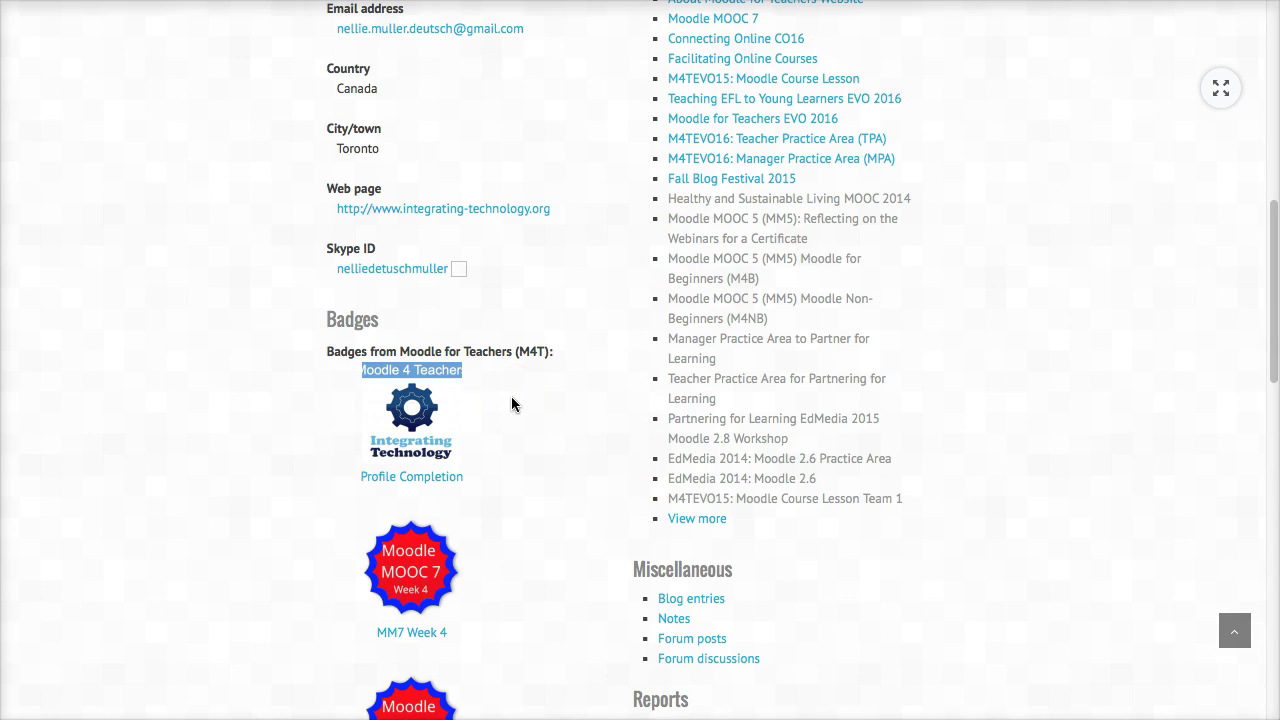
scroll(513, 403, "up", 6)
left_click(580, 360)
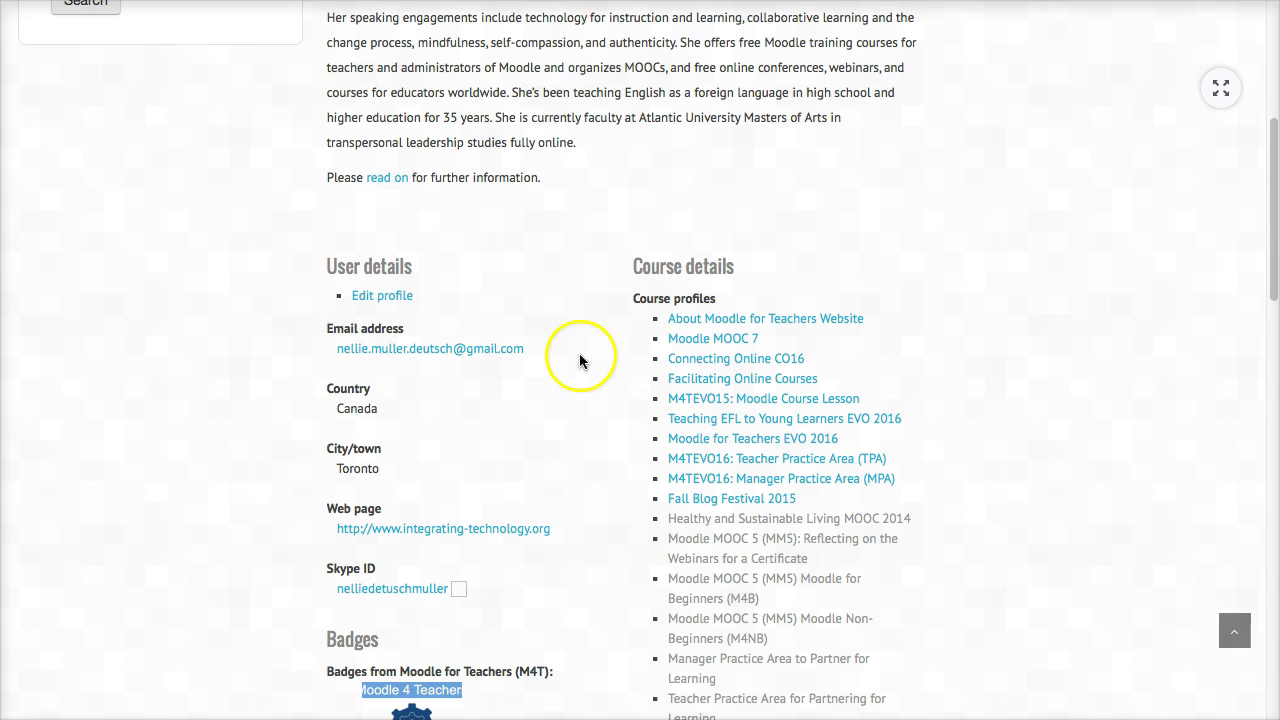
Open the profile for editing and view its General section
left_click(373, 300)
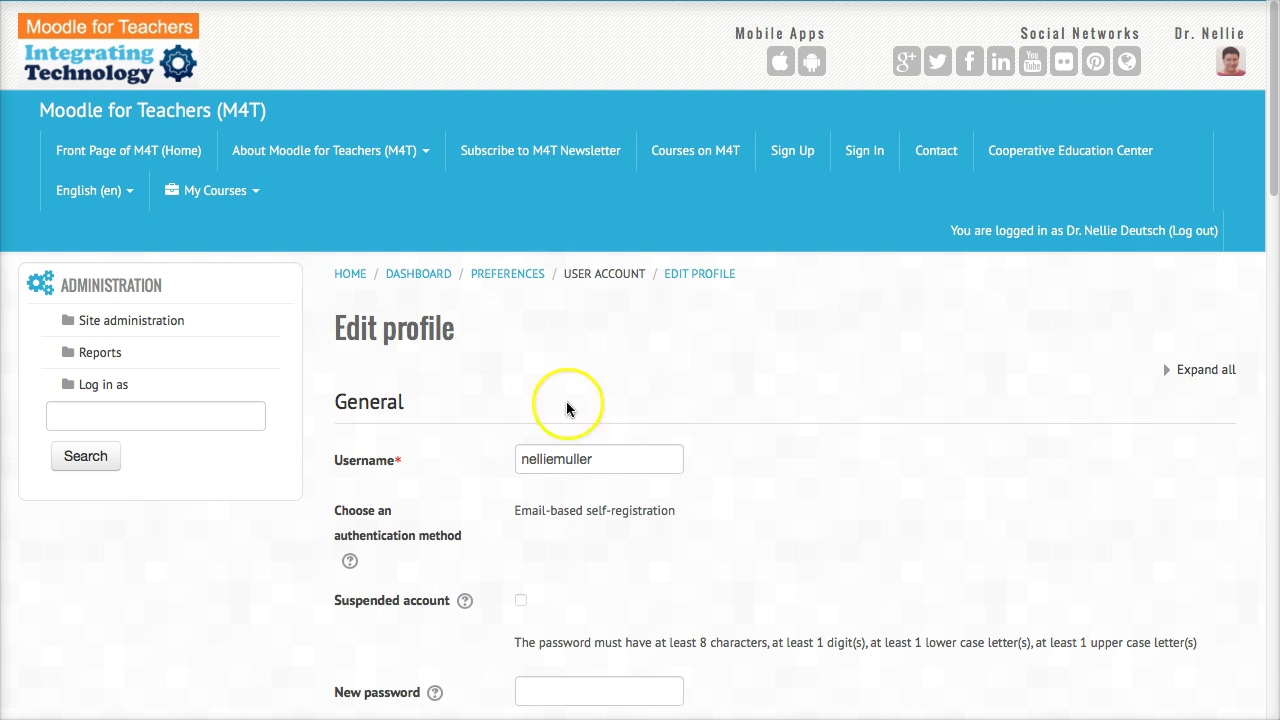
scroll(594, 443, "down", 1)
scroll(343, 557, "down", 2)
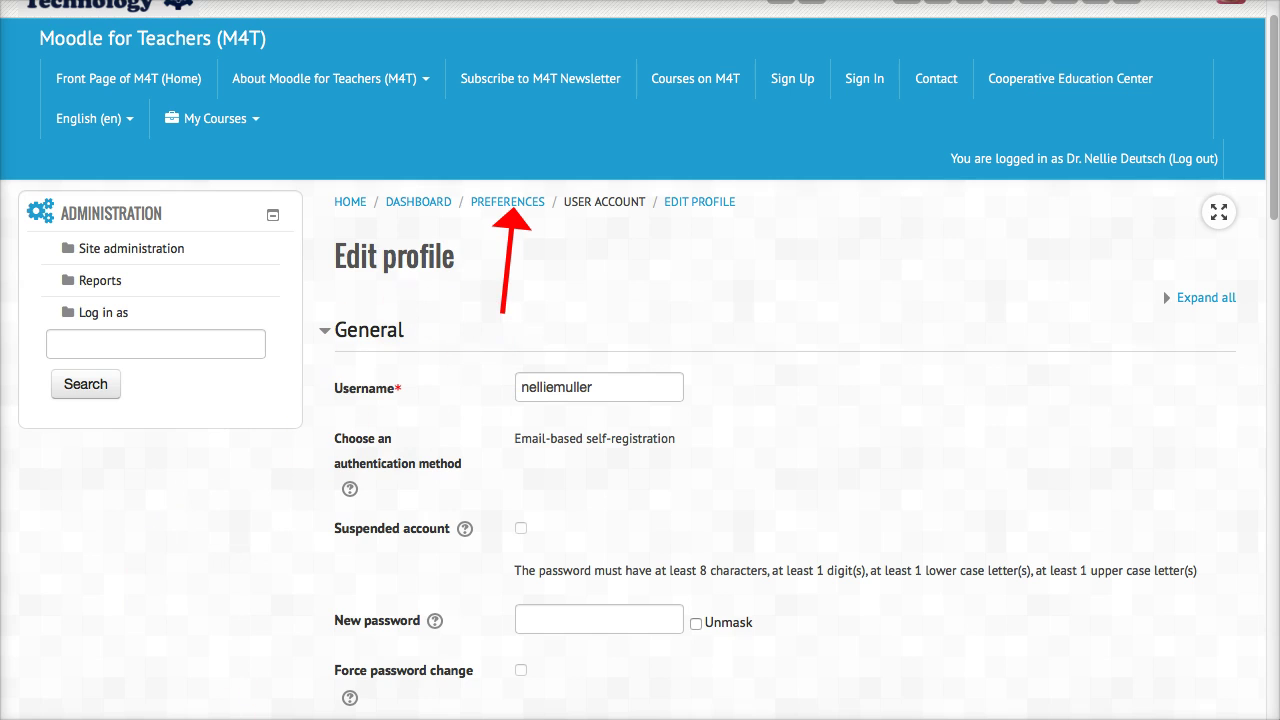
Go from the profile editor to the user account's Preferences page
left_click(503, 203)
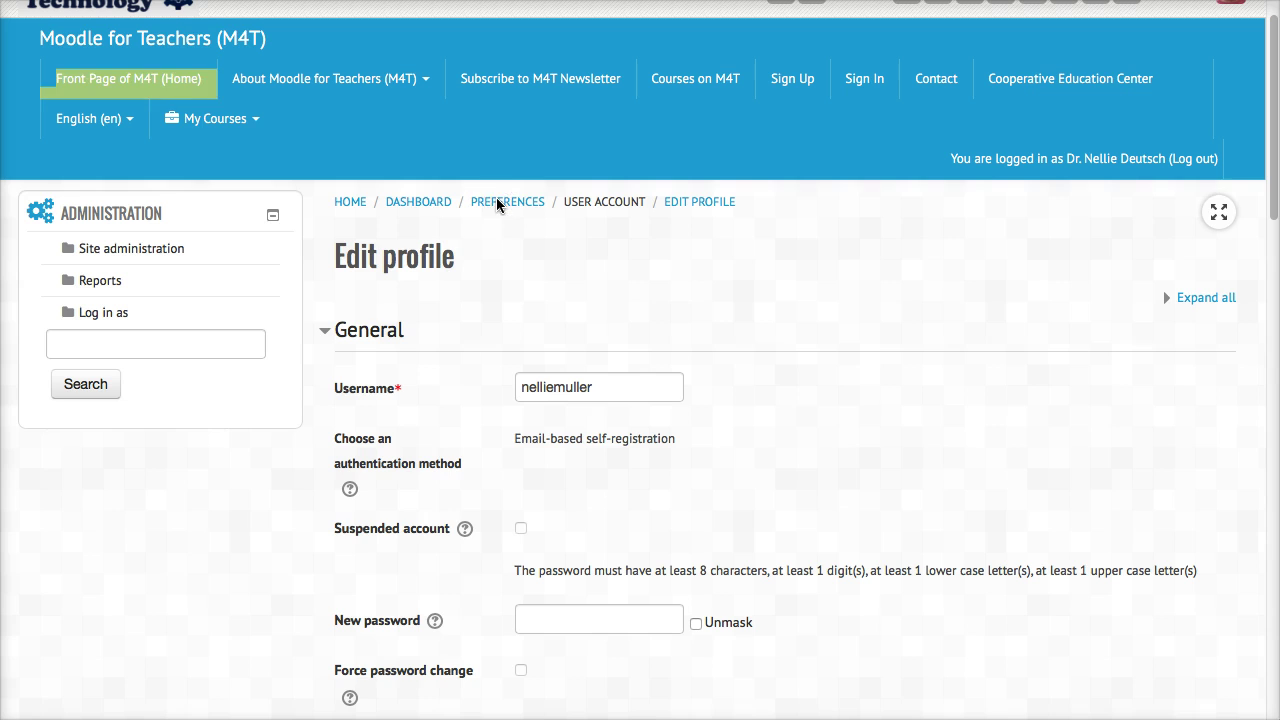
left_click(495, 200)
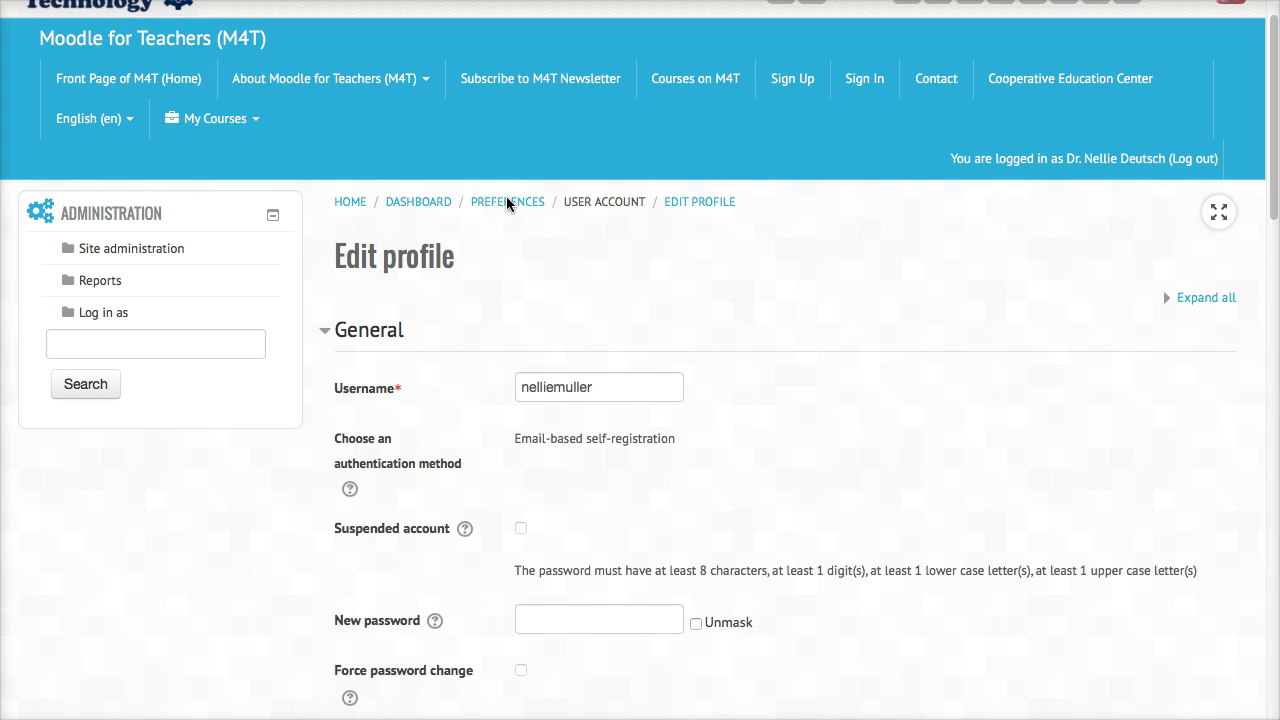
left_click(506, 198)
left_click(499, 209)
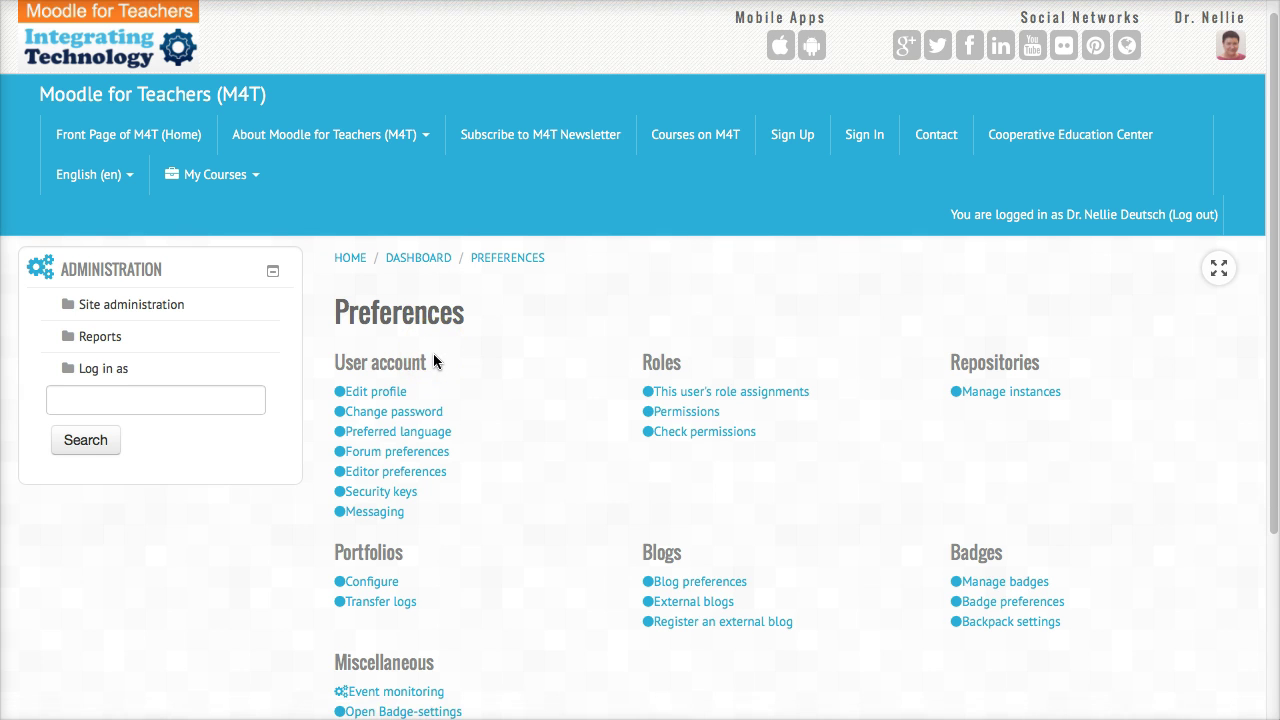
scroll(434, 362, "down", 1)
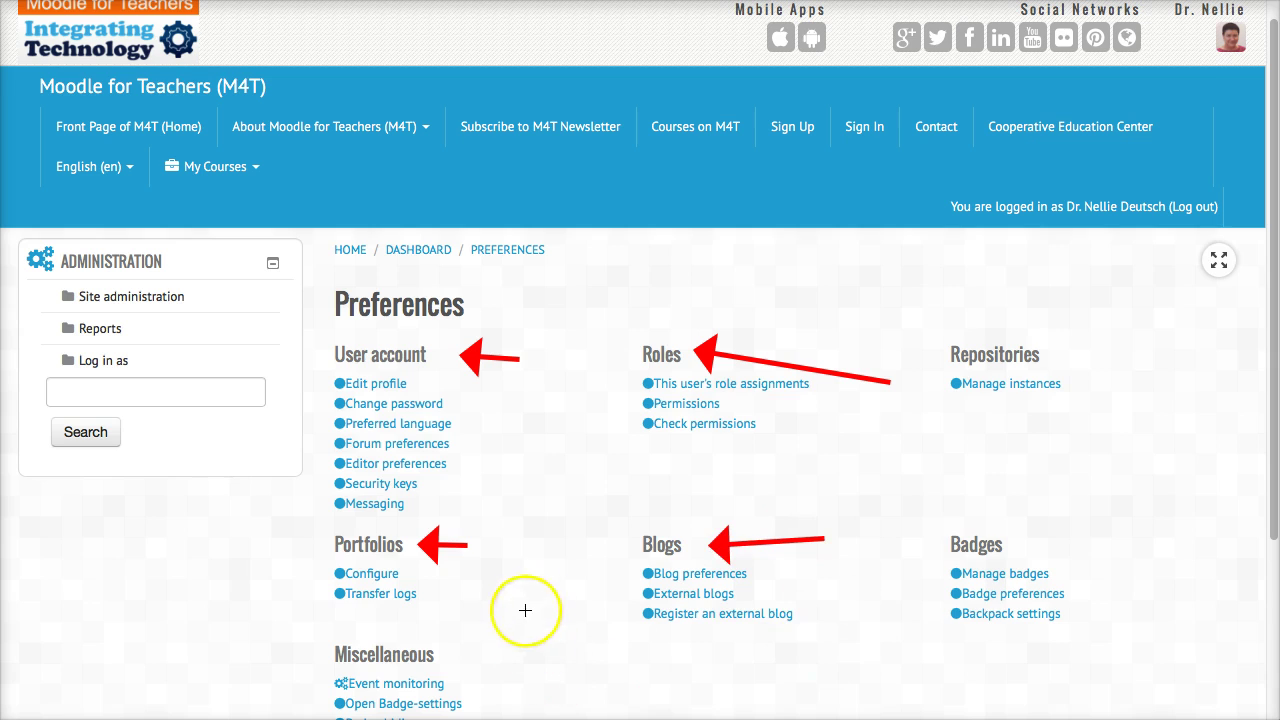
mouse_move(523, 609)
left_mouse_down()
mouse_move(533, 620)
mouse_move(645, 612)
left_mouse_up()
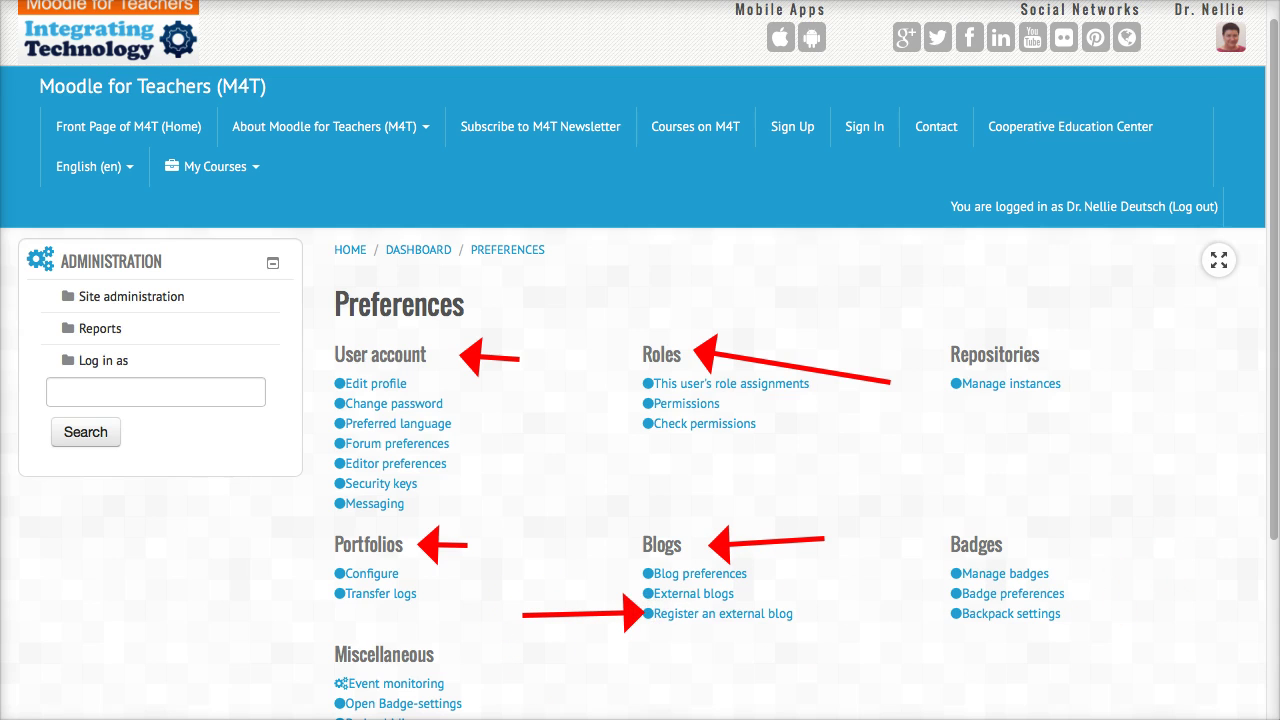
left_click_drag(1102, 545, 1022, 545)
key("Escape")
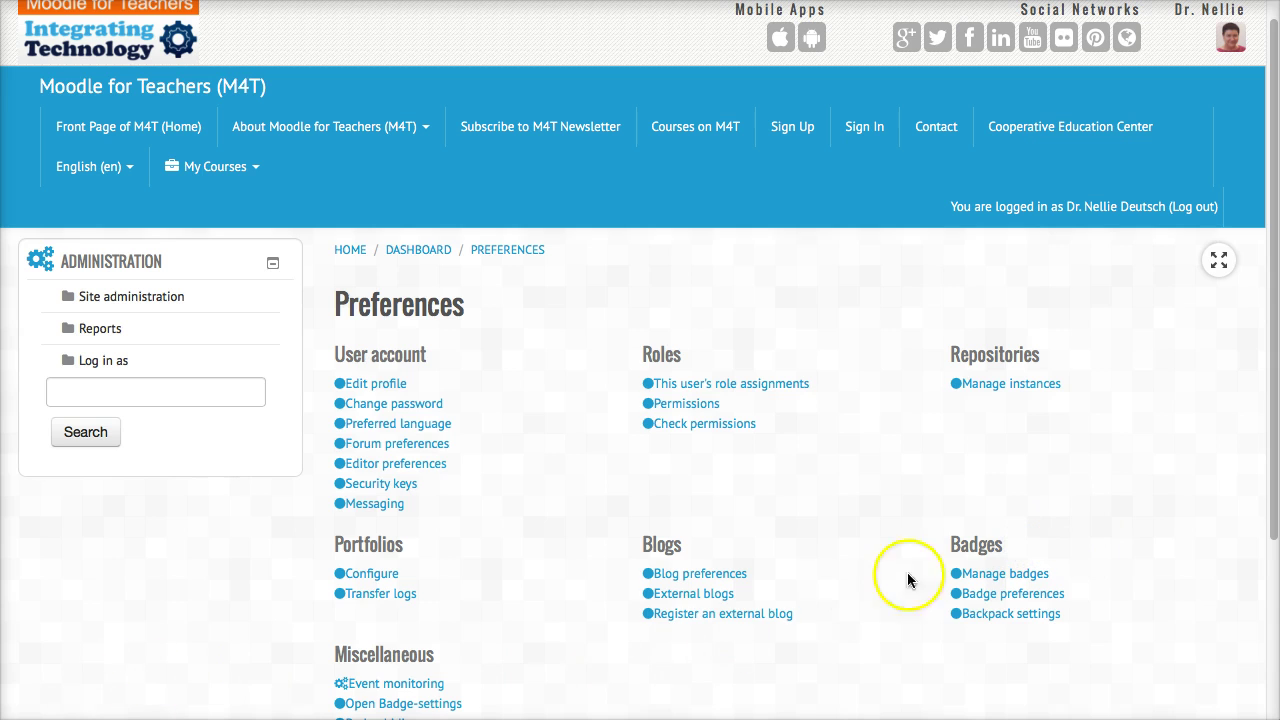
Open the Manage badges page and look over the badges earned on the site
left_click(988, 574)
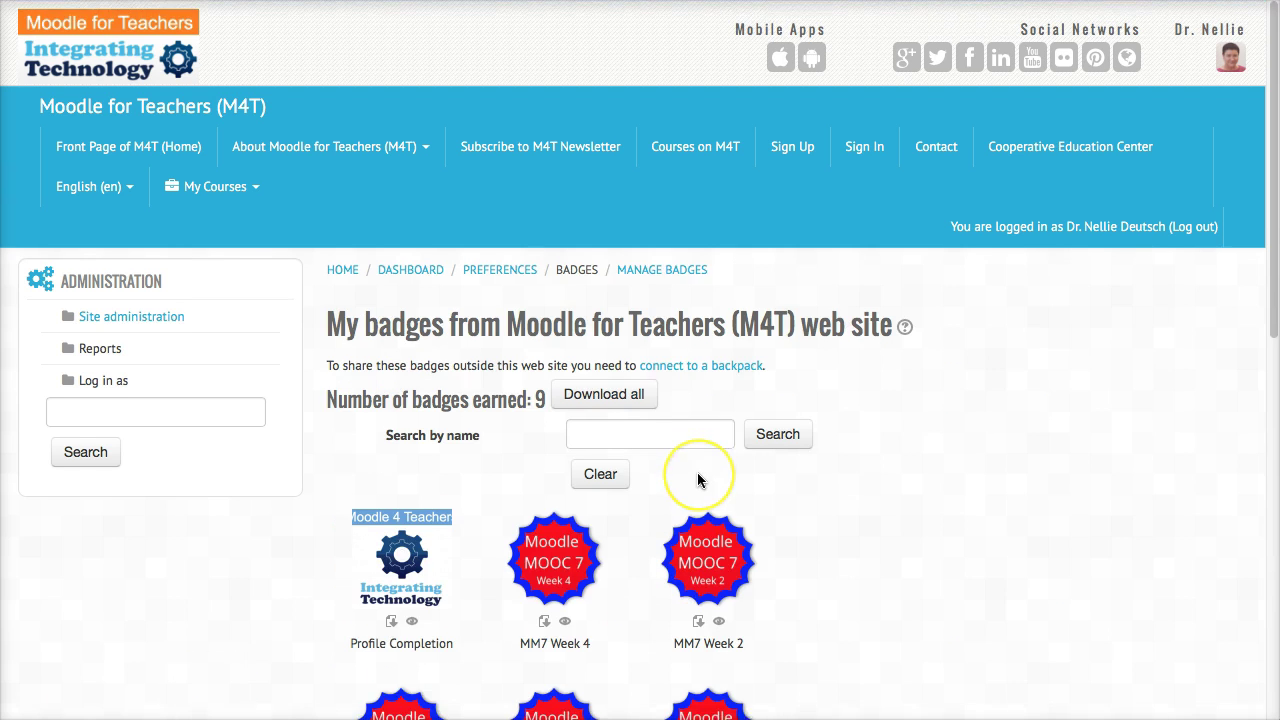
scroll(698, 480, "down", 2)
scroll(586, 408, "down", 1)
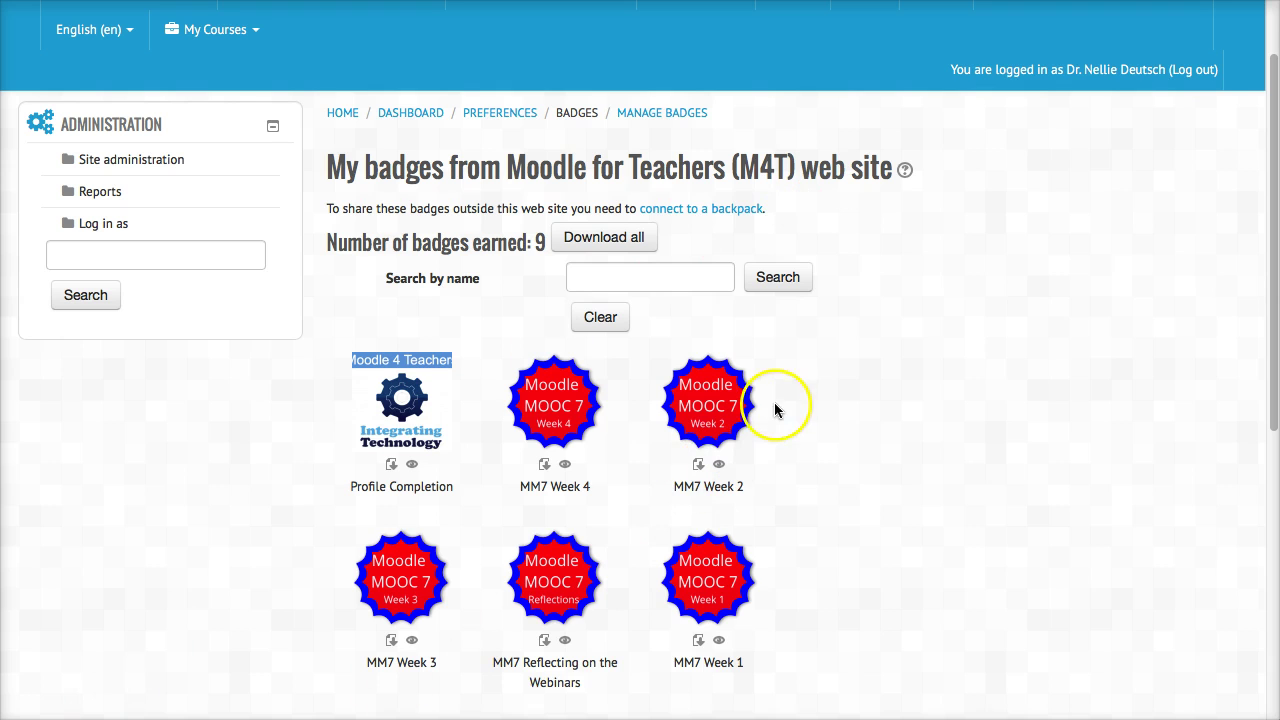
scroll(817, 398, "up", 1)
scroll(776, 452, "down", 3)
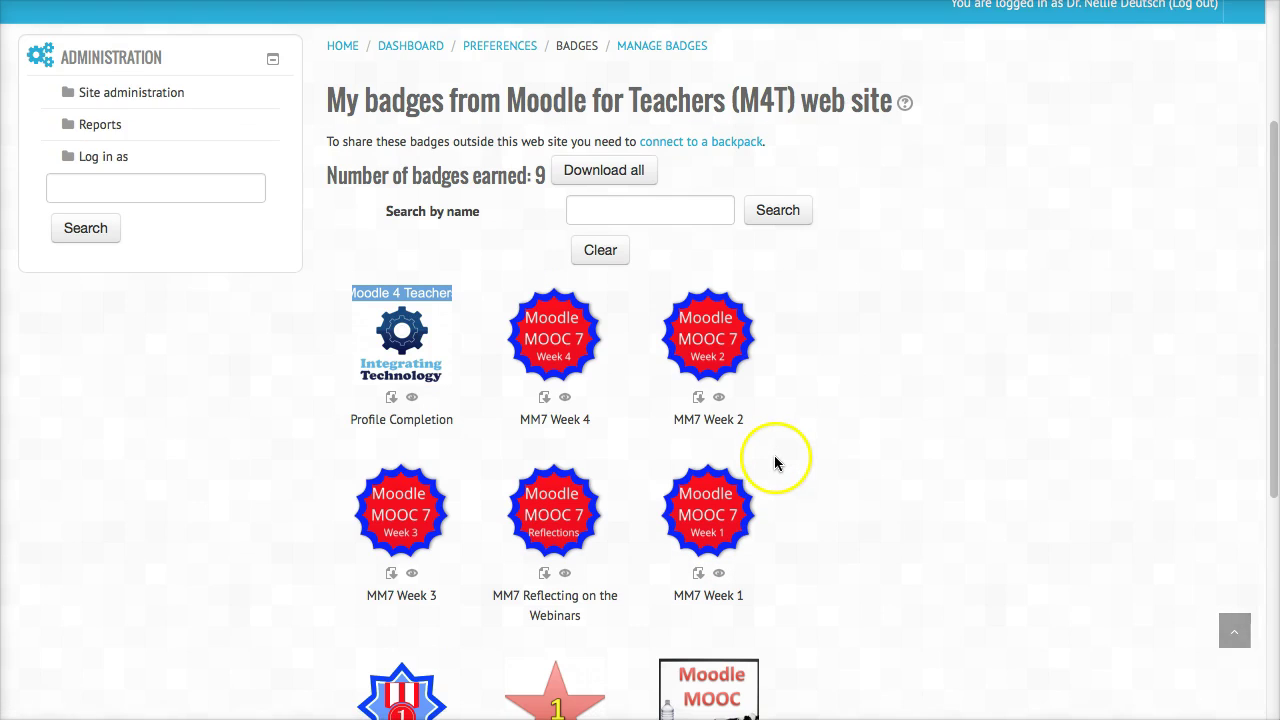